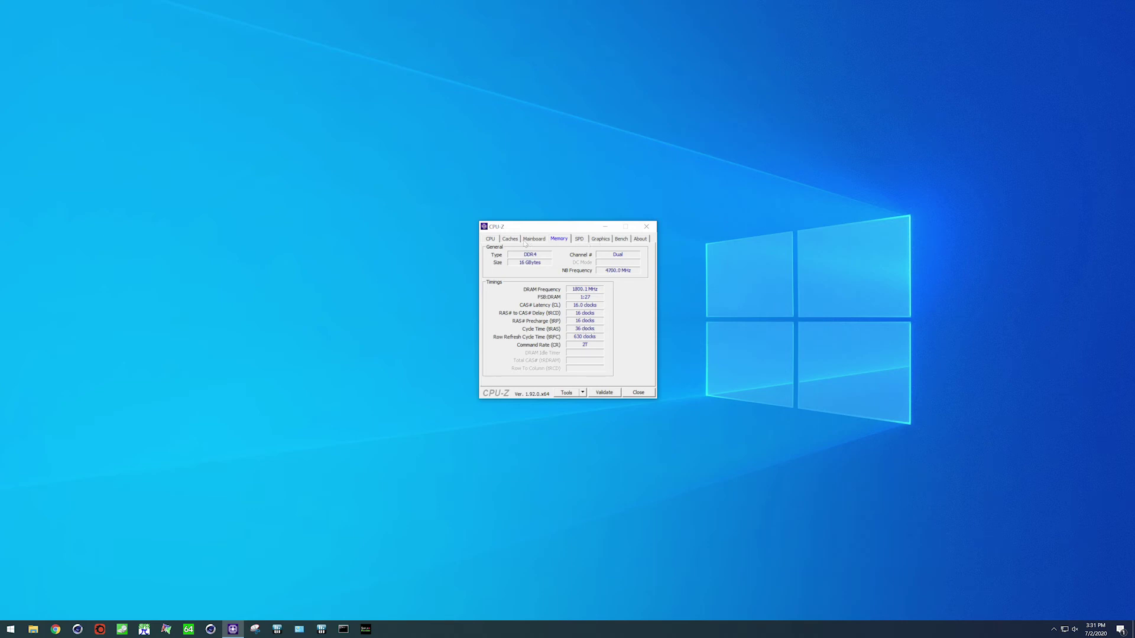
Review the cache, mainboard and processor details in CPU-Z, and move its window away from the middle of the desktop.
click(491, 240)
click(512, 241)
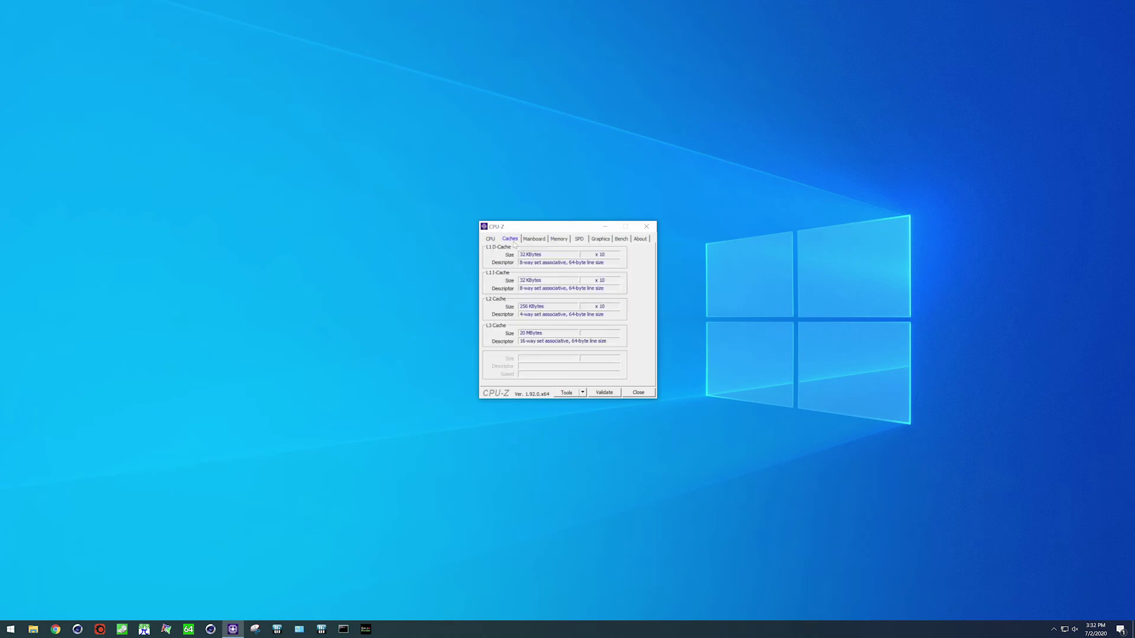
click(491, 240)
click(531, 240)
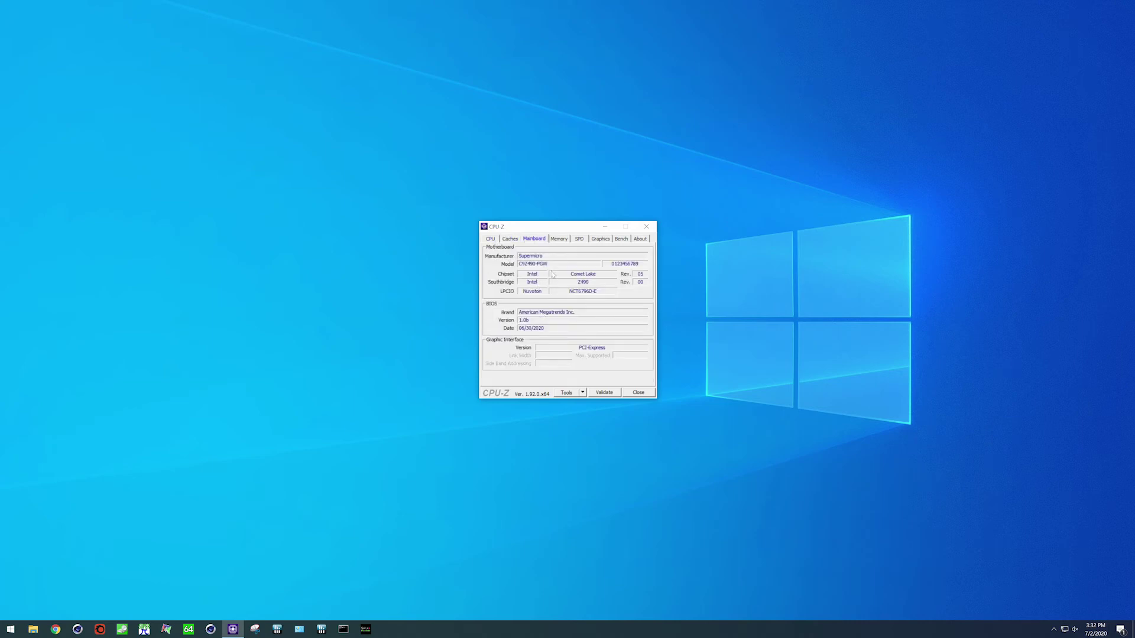
click(491, 240)
drag(533, 231, 939, 86)
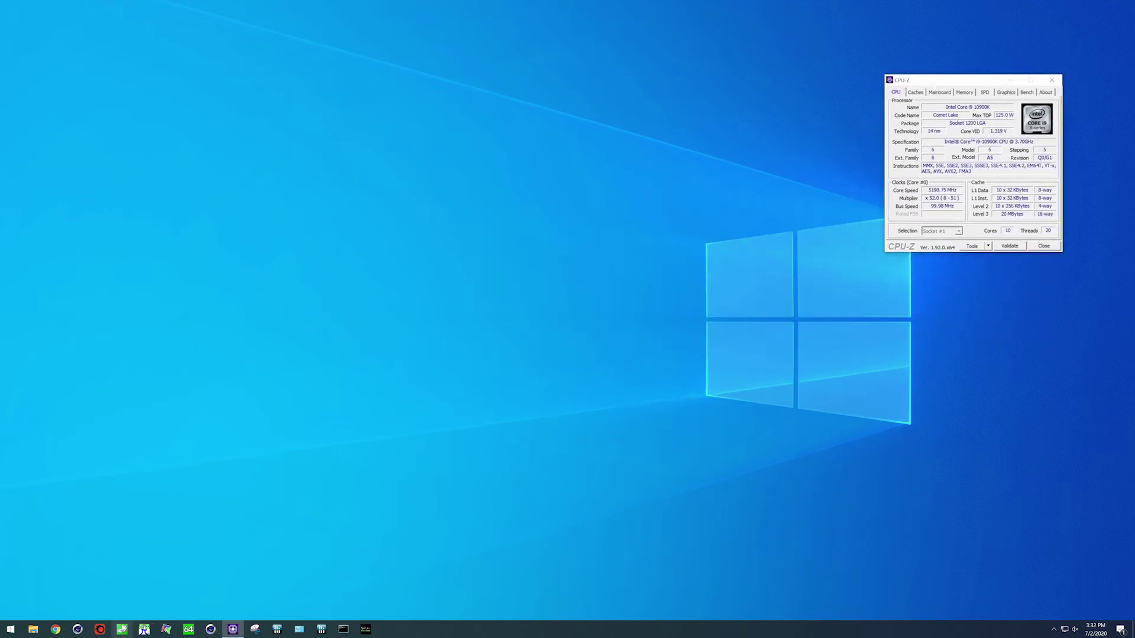
Open Cinebench R15 in a smaller window, run its multi-core CPU test and check the score's place in the CPU ranking.
click(80, 630)
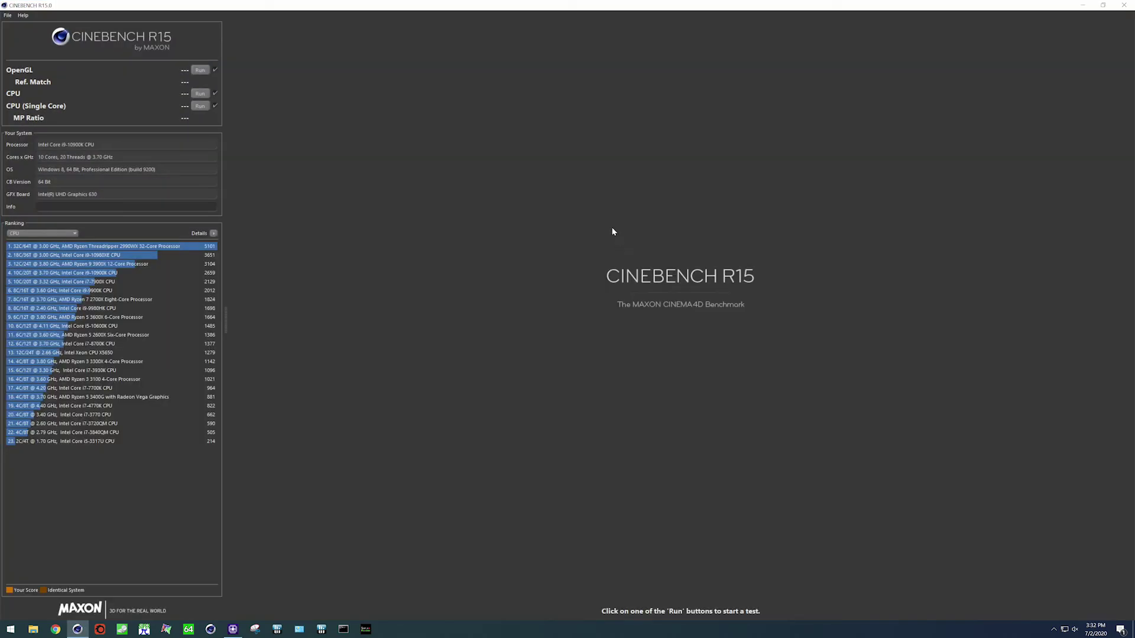
double_click(373, 12)
drag(335, 86, 296, 72)
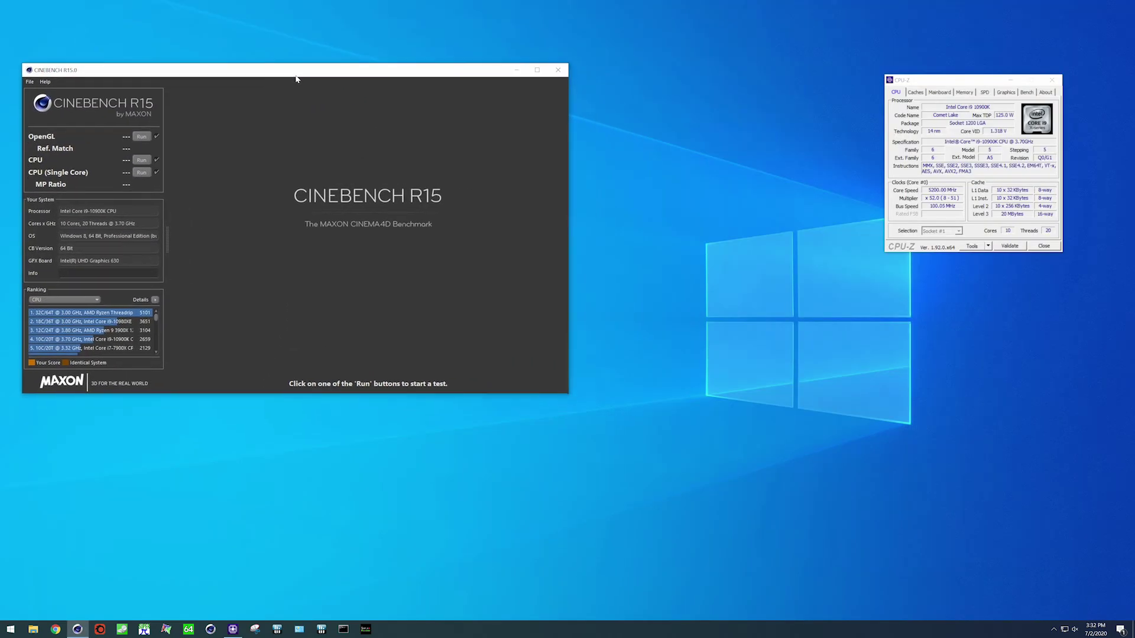
click(142, 161)
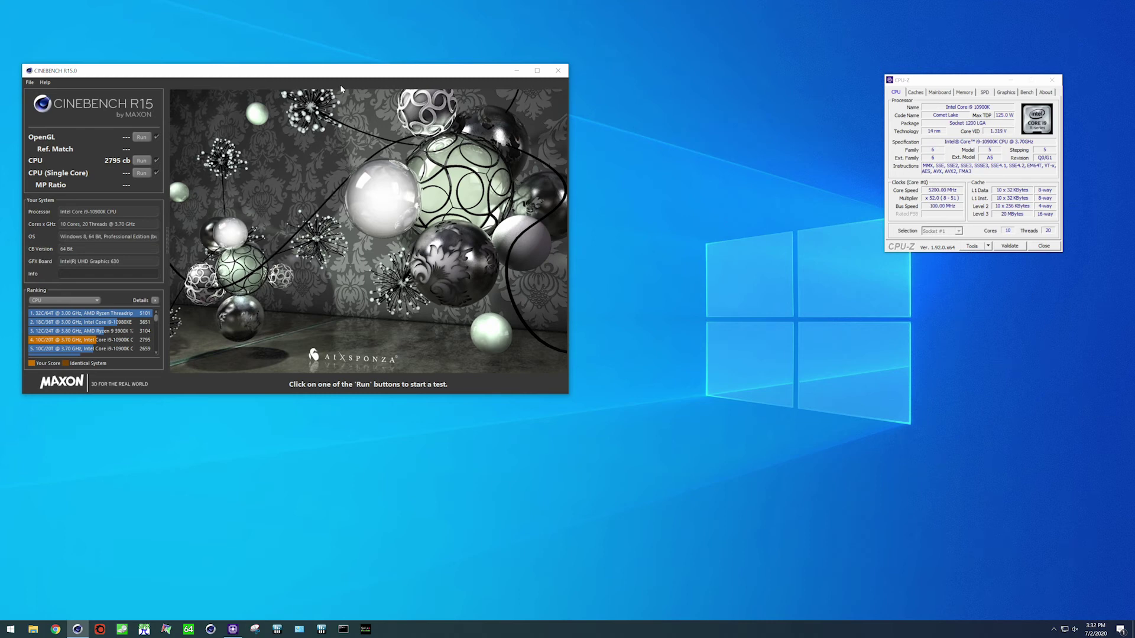
click(154, 353)
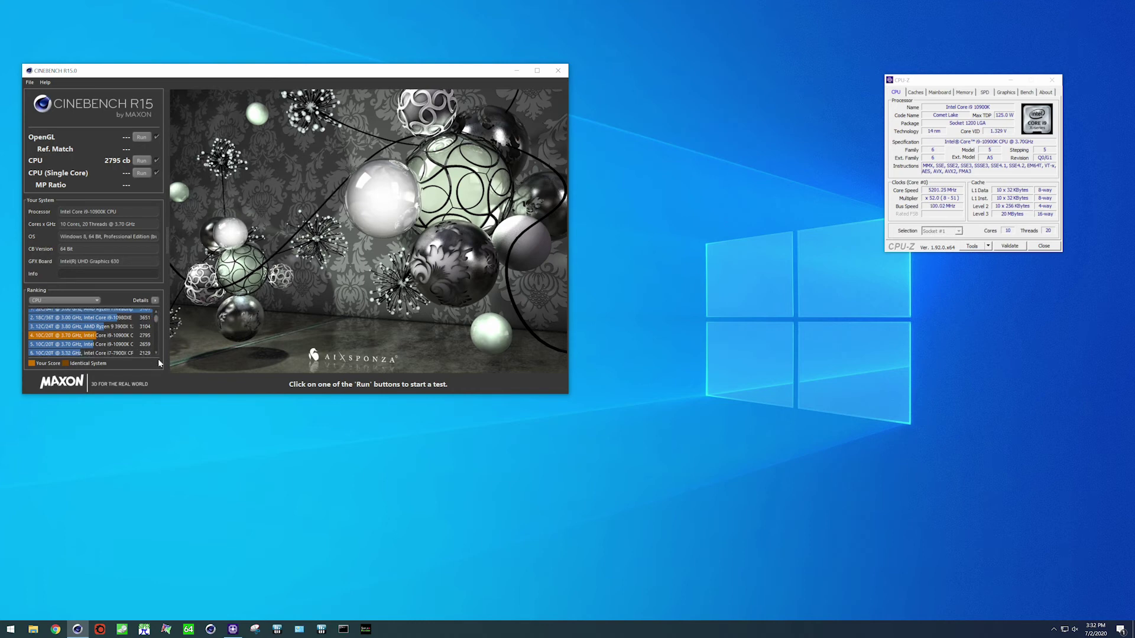
drag(157, 353, 157, 310)
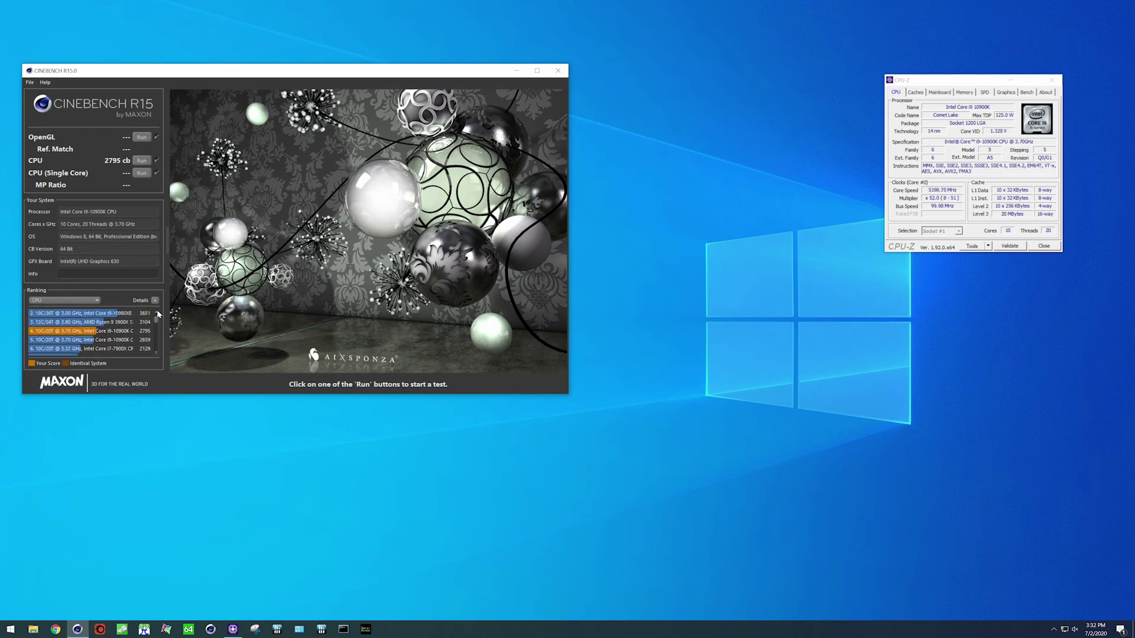
Run the multi-core CPU test in Cinebench R20 in a restored window, and move that window clear of CPU-Z.
mouse_move(138, 327)
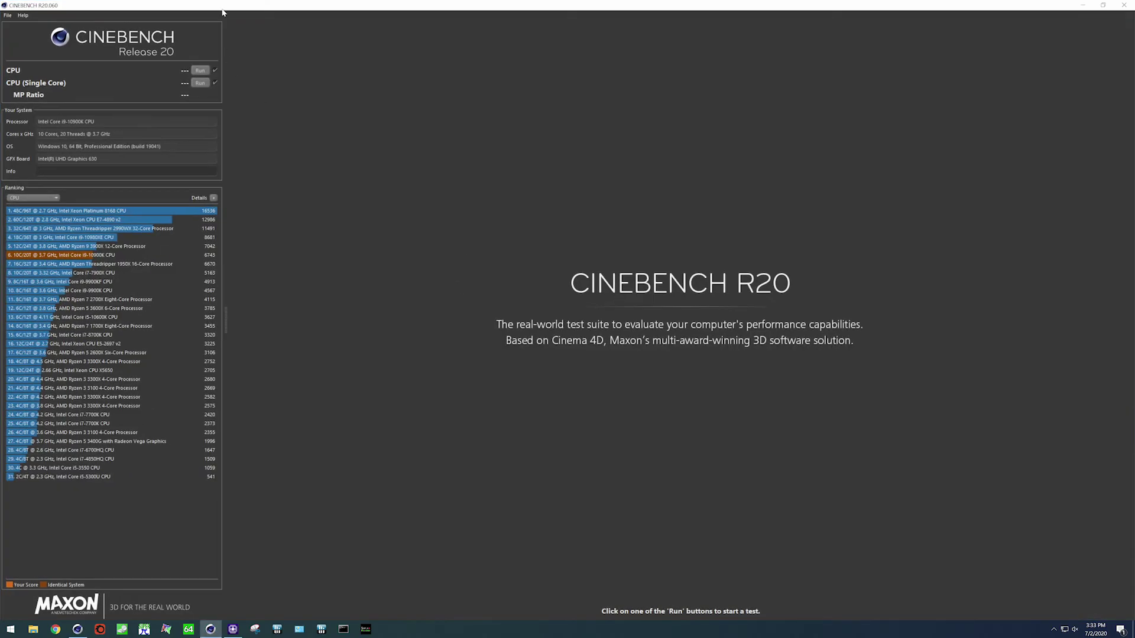
drag(256, 6, 335, 230)
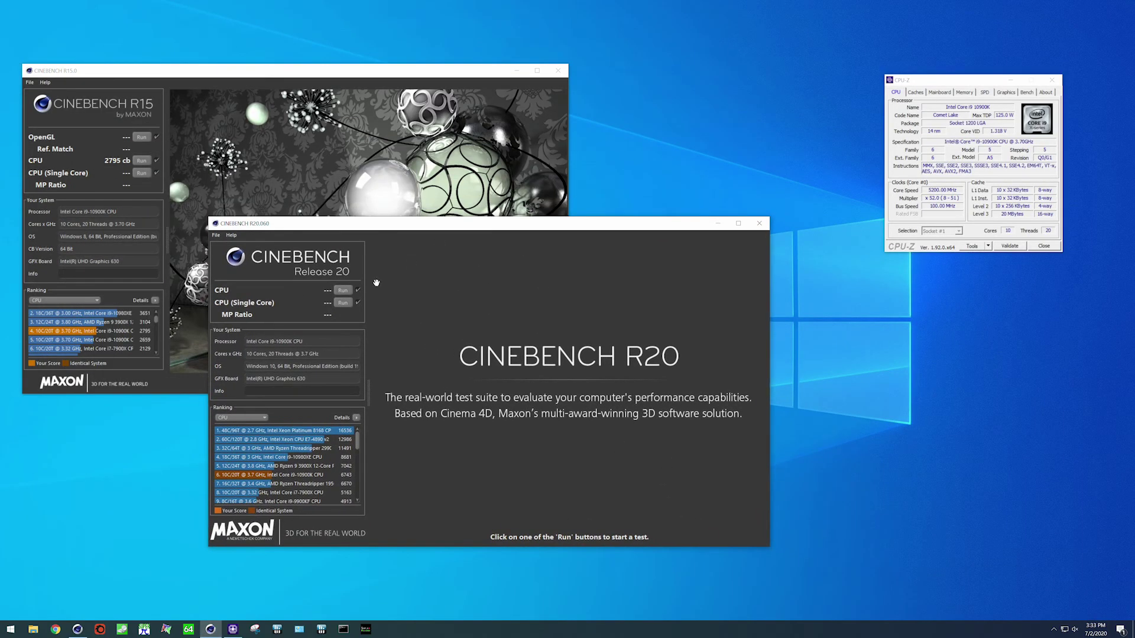
click(342, 291)
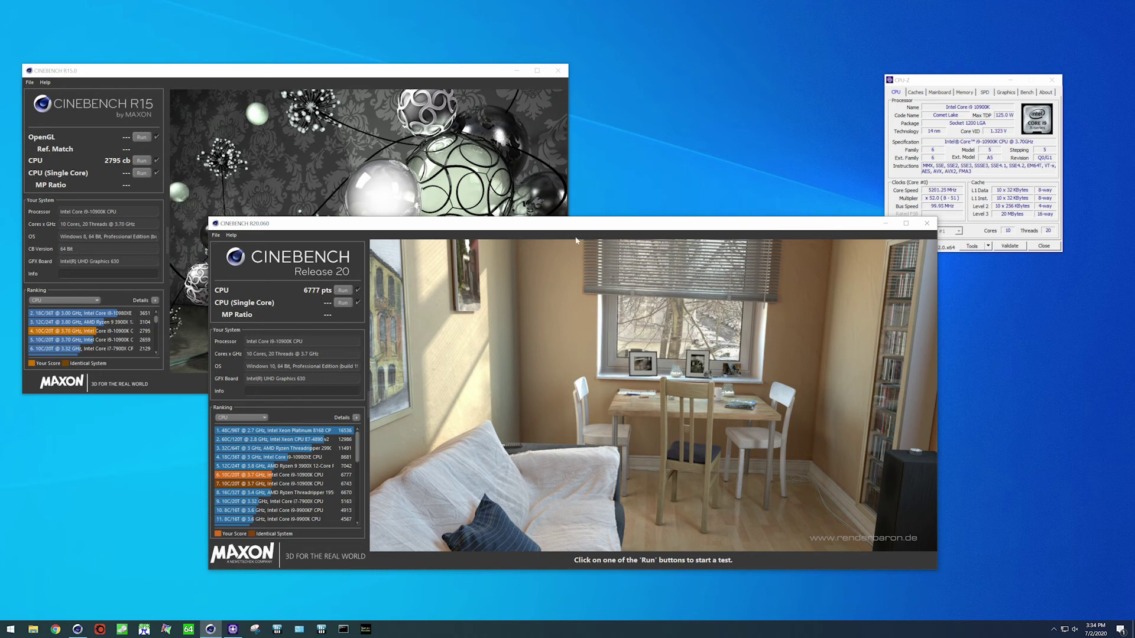
drag(566, 228, 384, 174)
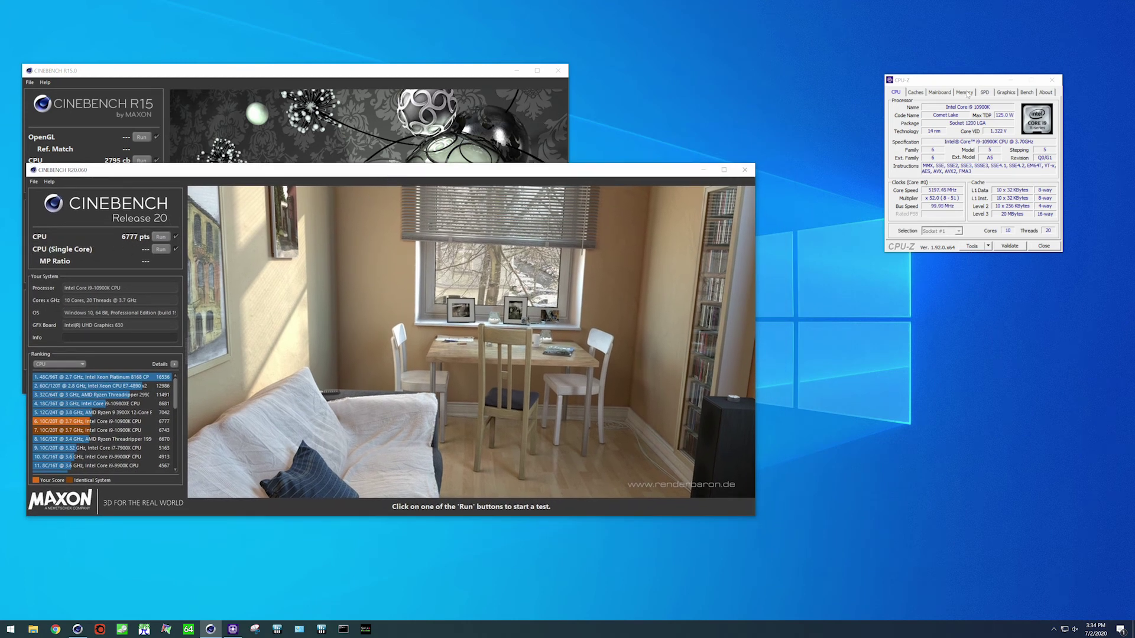
Examine the memory timings and the processor clock details in CPU-Z.
click(964, 92)
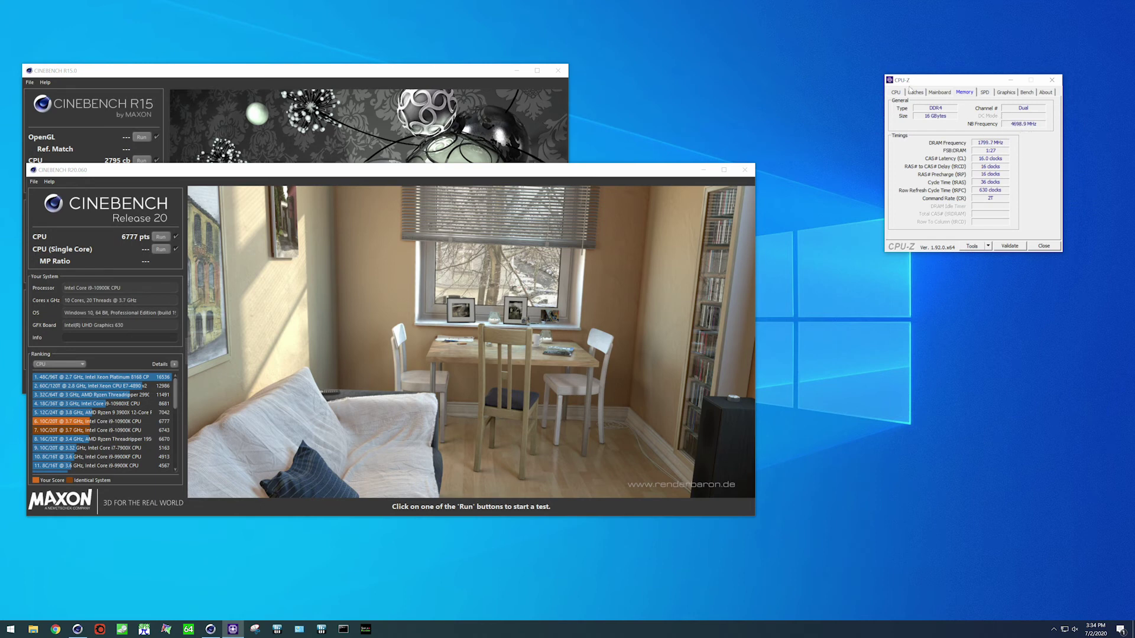
click(900, 92)
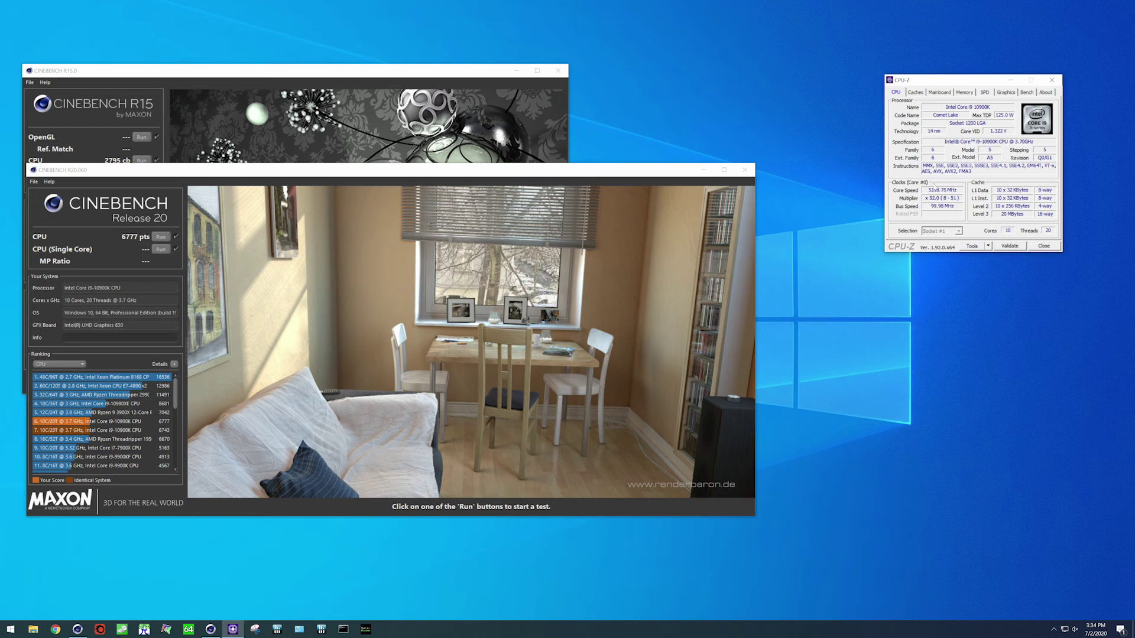
click(964, 92)
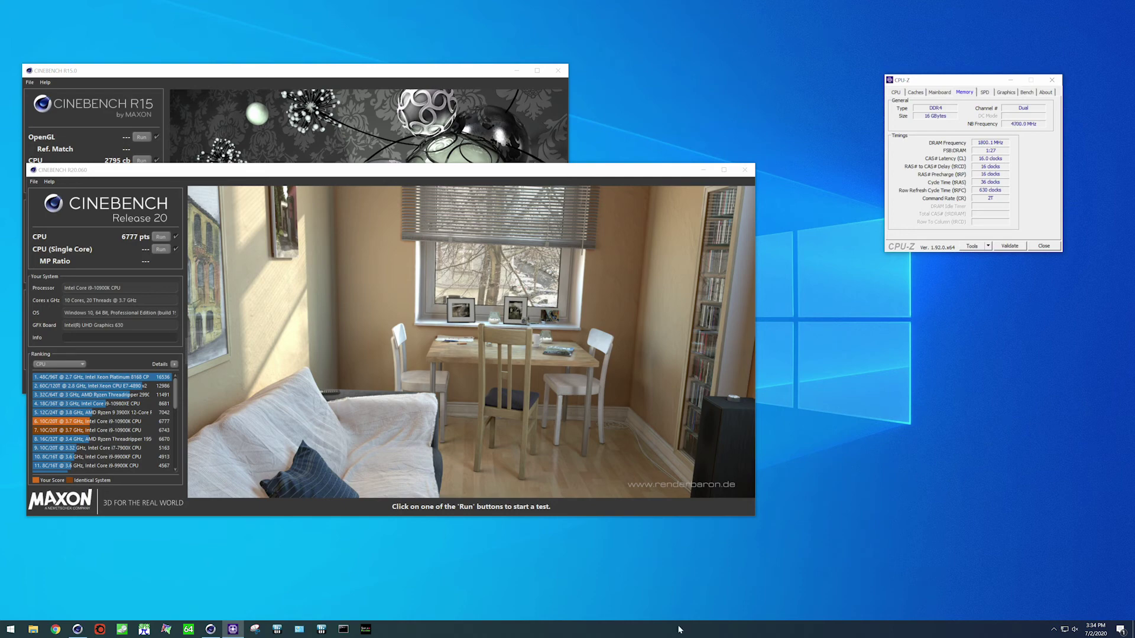
Close Cinebench R20 and Cinebench R15 without saving the benchmark score.
click(744, 171)
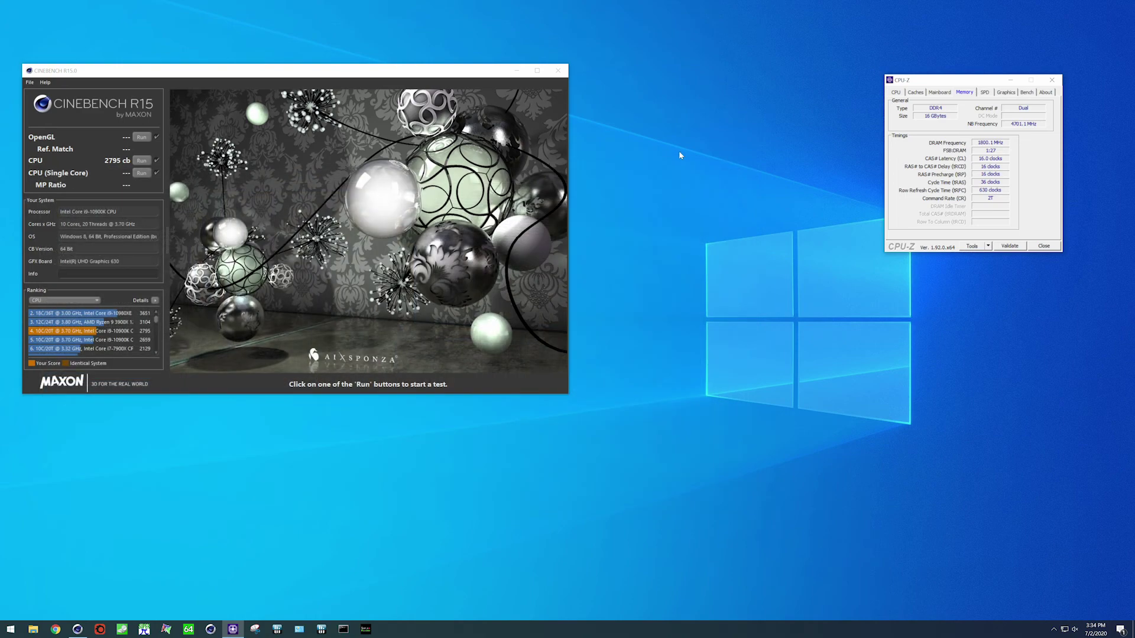
click(562, 72)
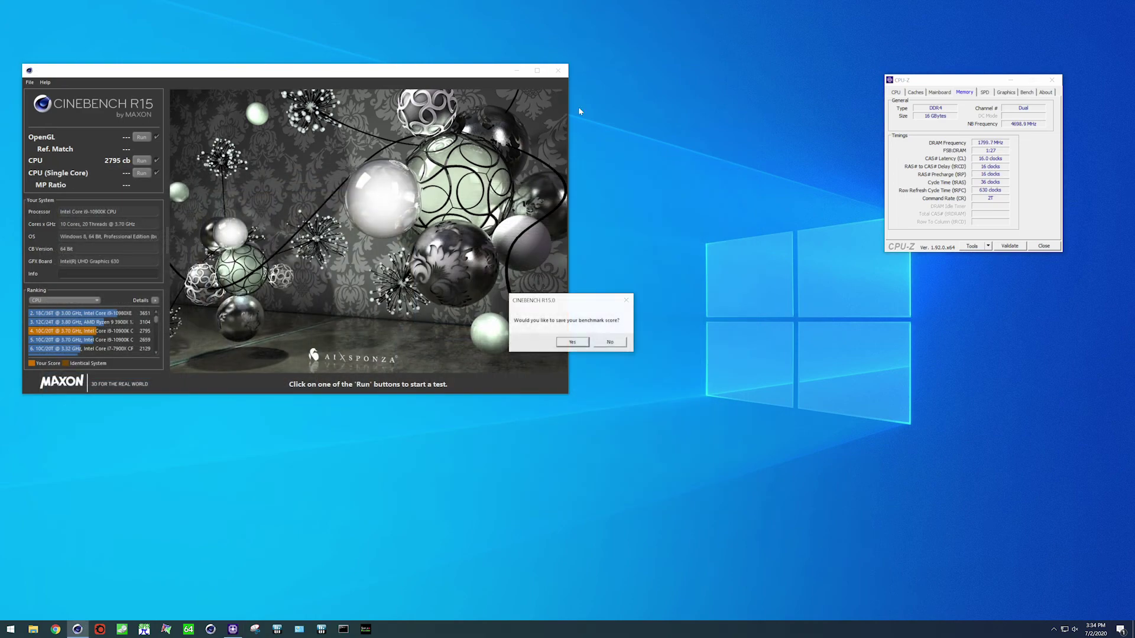
click(610, 342)
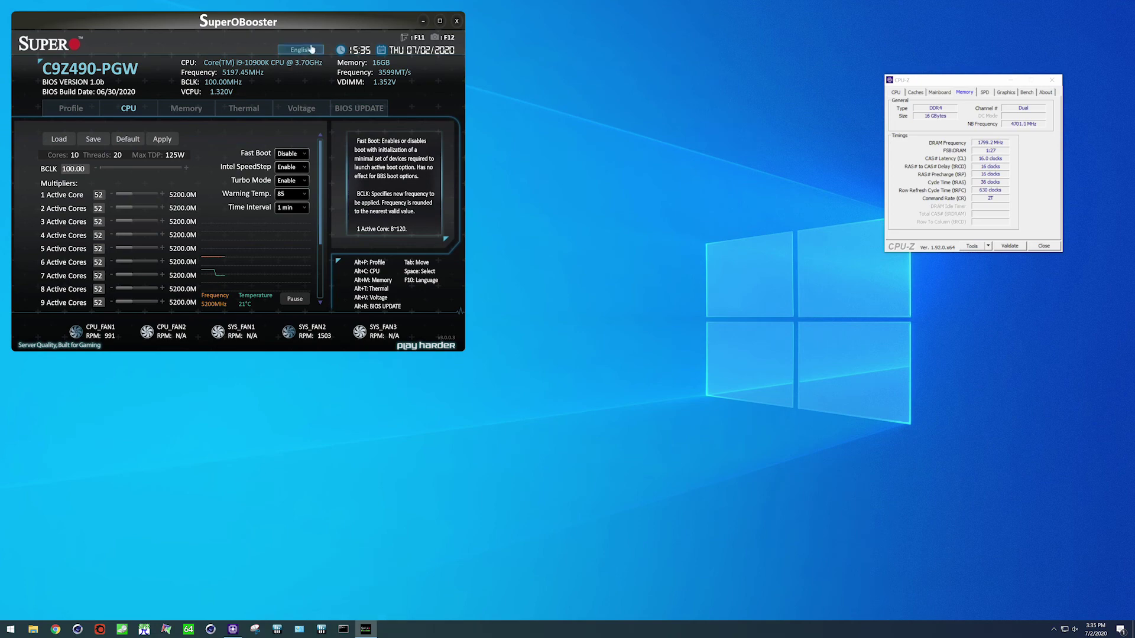
Switch to SuperOBooster, centre its window and review the memory, thermal and voltage settings.
drag(300, 24, 638, 152)
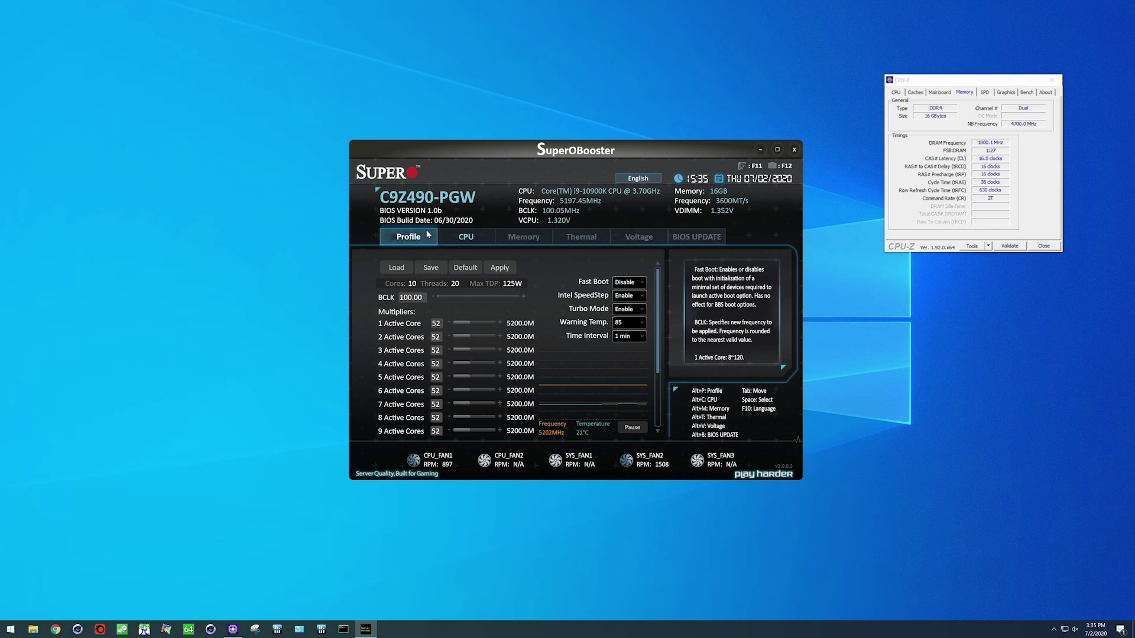
click(545, 238)
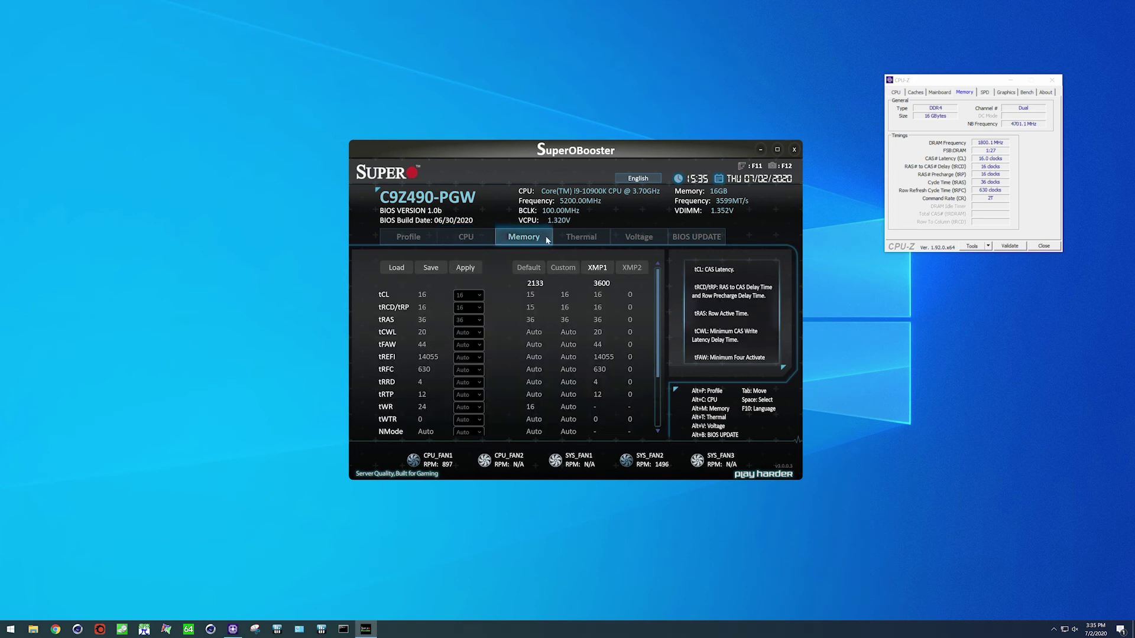
click(581, 238)
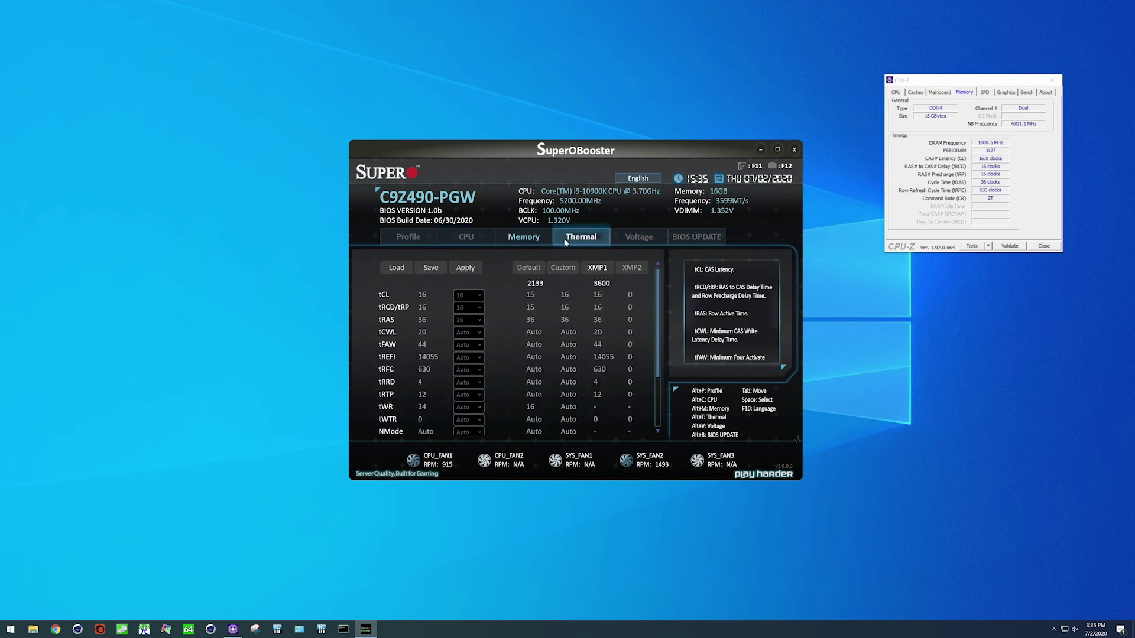
click(625, 240)
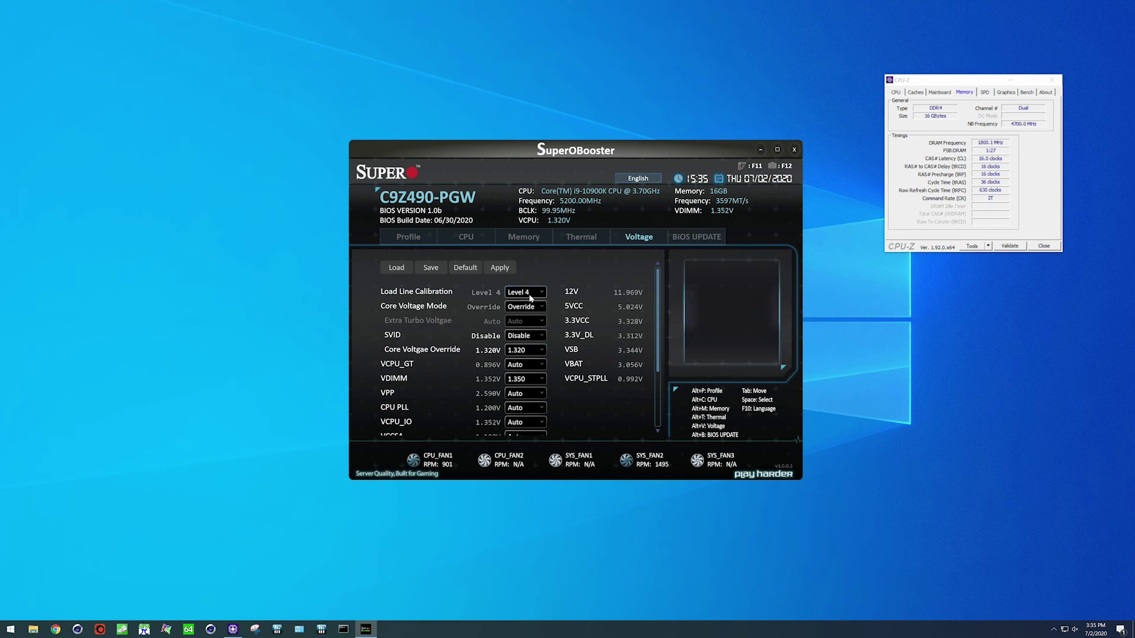
Inspect the BIOS update options, declining the Supermicro website download and cancelling the BIOS file selection.
click(674, 242)
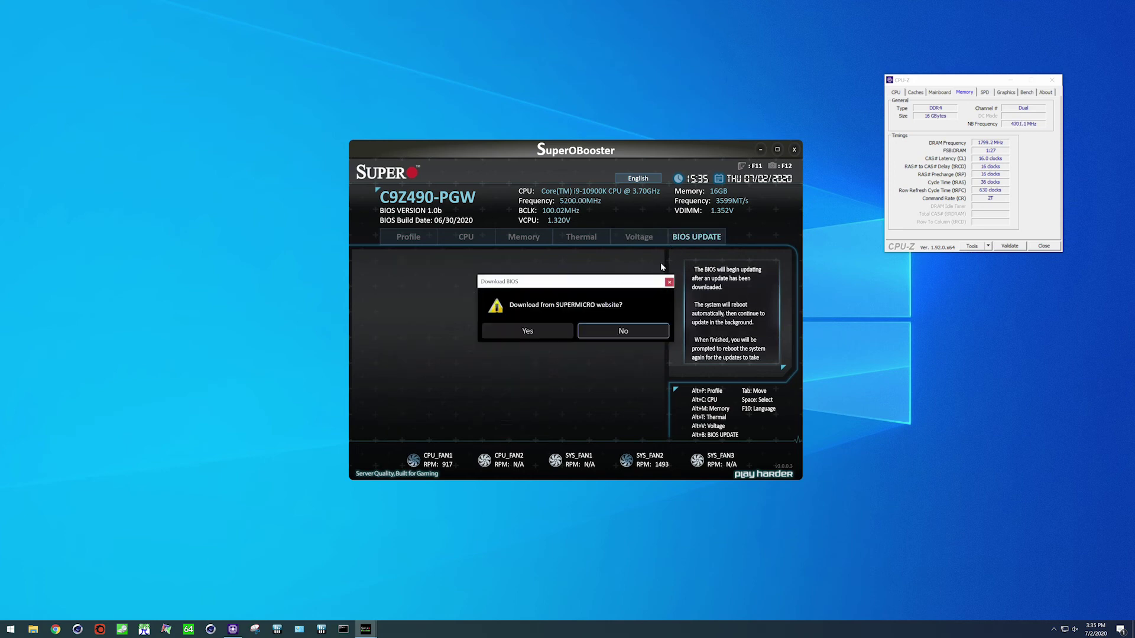
click(623, 332)
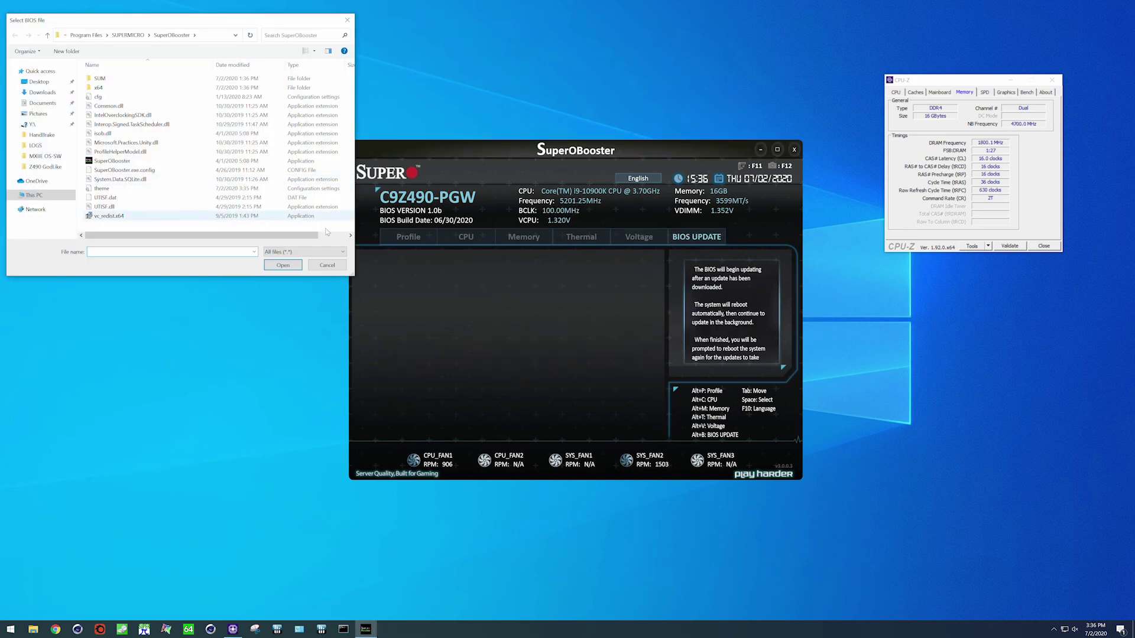
click(327, 265)
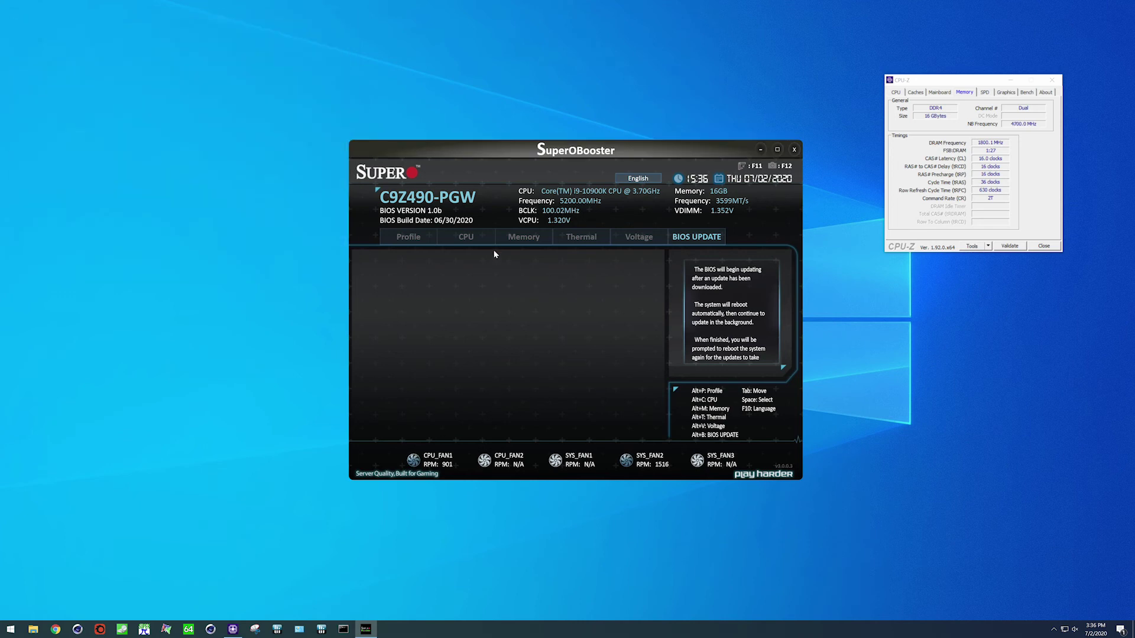
Try active-core multipliers of 51 and 53 in the CPU settings without applying them.
click(478, 240)
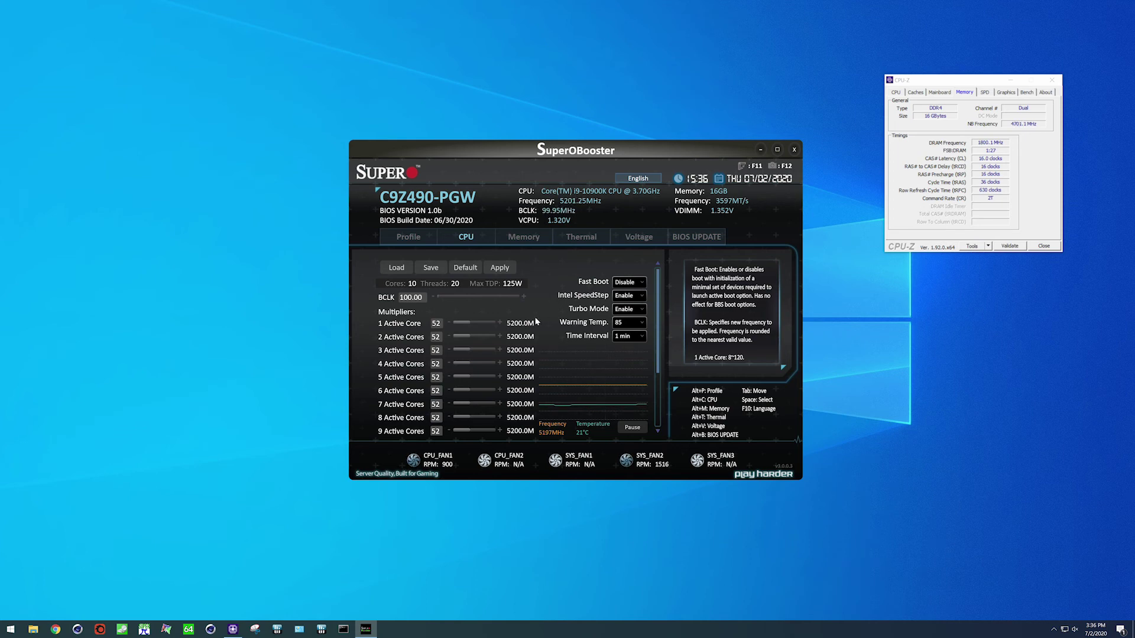
click(499, 323)
click(449, 323)
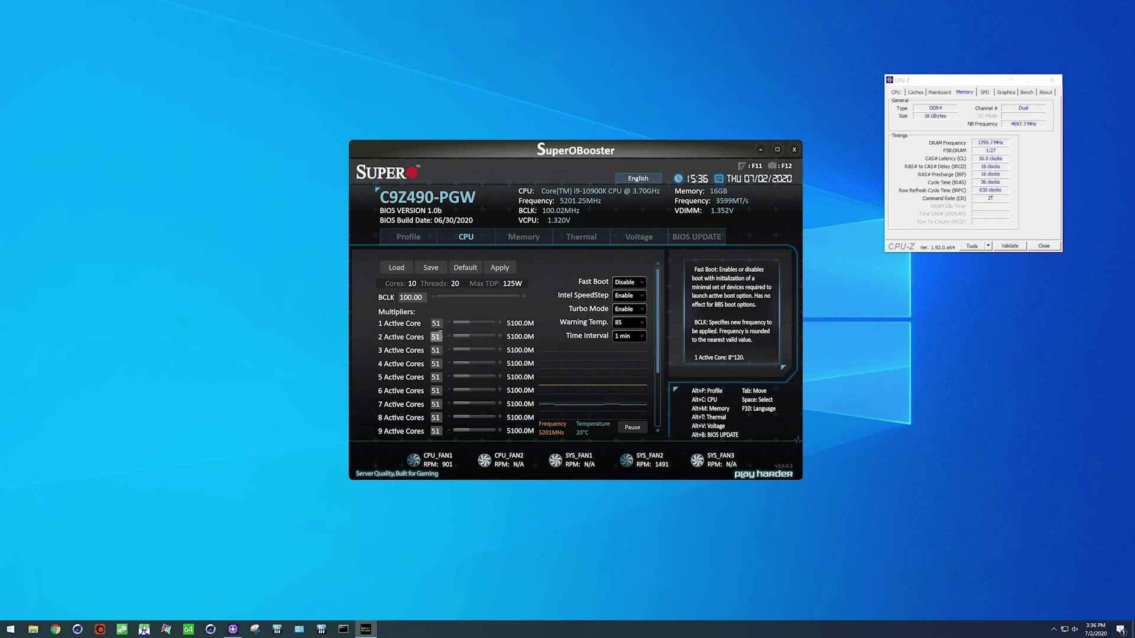
scroll(446, 341, down, 1)
click(499, 420)
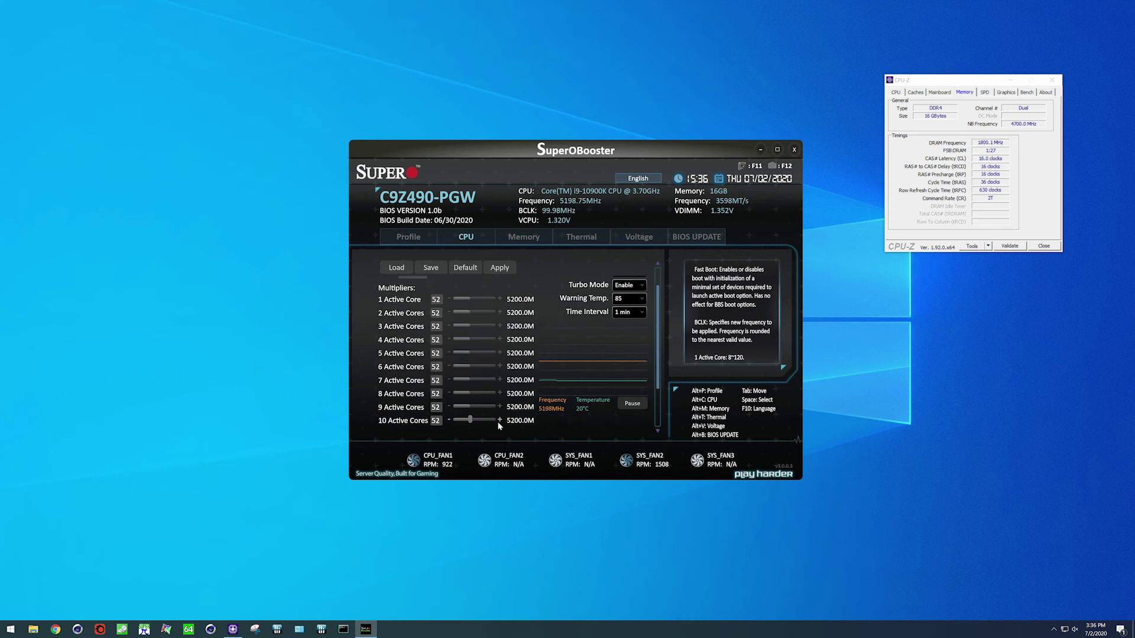
click(499, 420)
scroll(501, 392, up, 1)
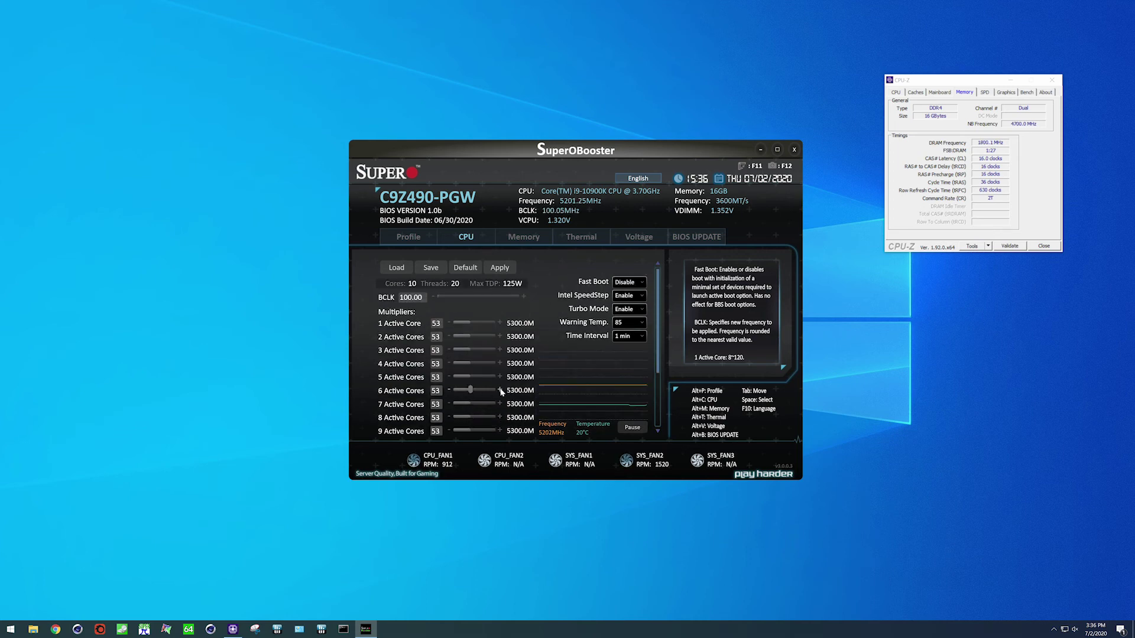
click(448, 323)
Close SuperOBooster and CPU-Z, and restart Windows.
click(795, 150)
click(1054, 84)
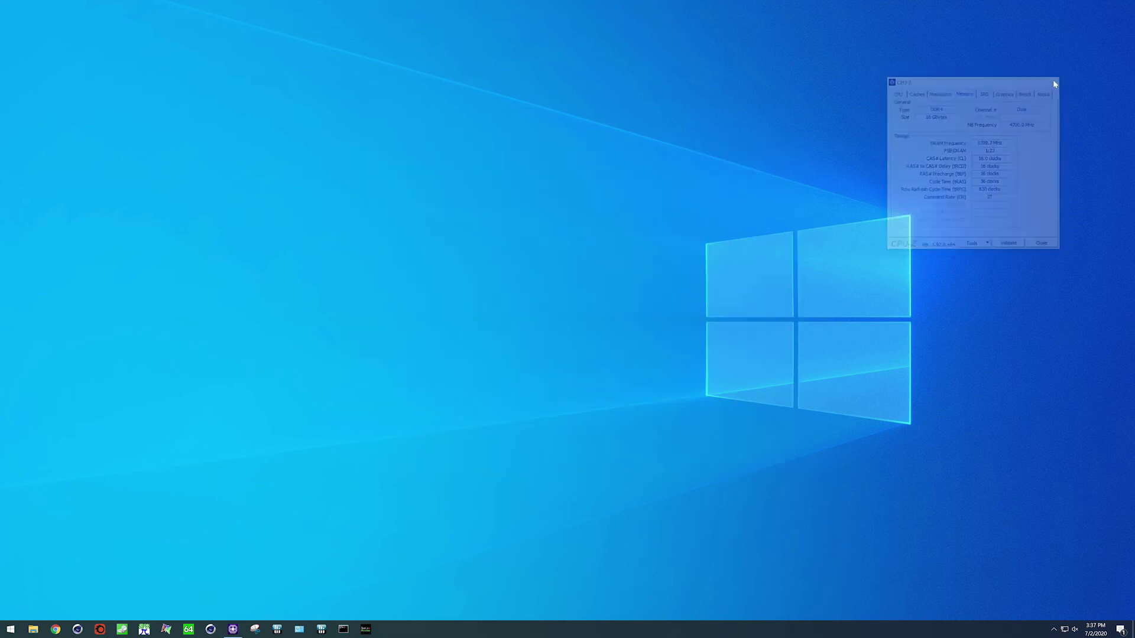
right_click(10, 628)
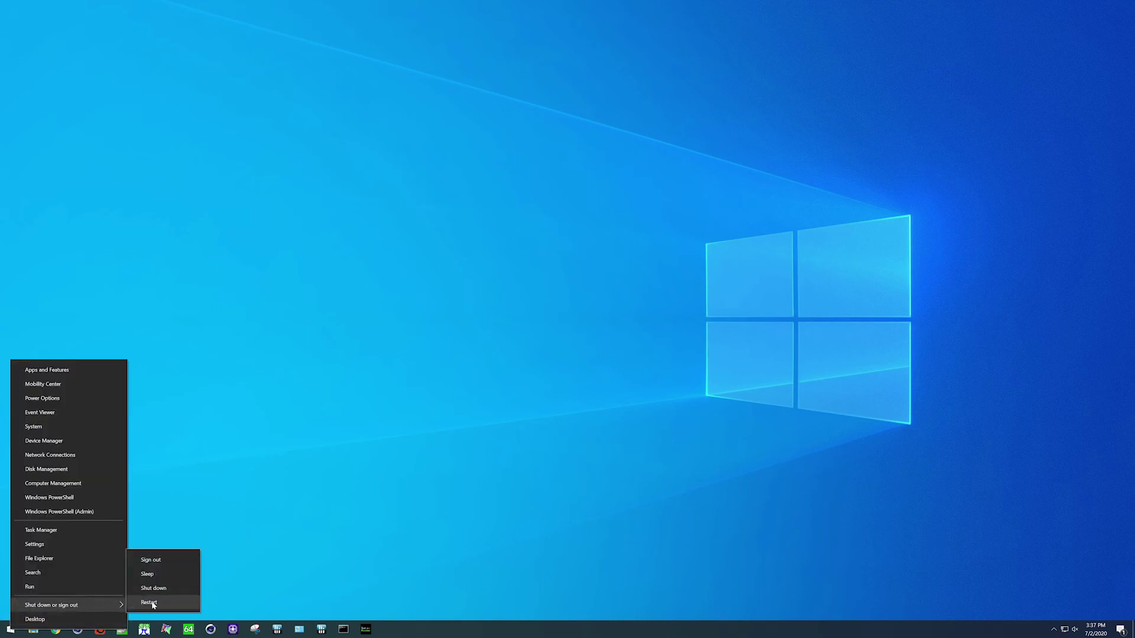
click(149, 602)
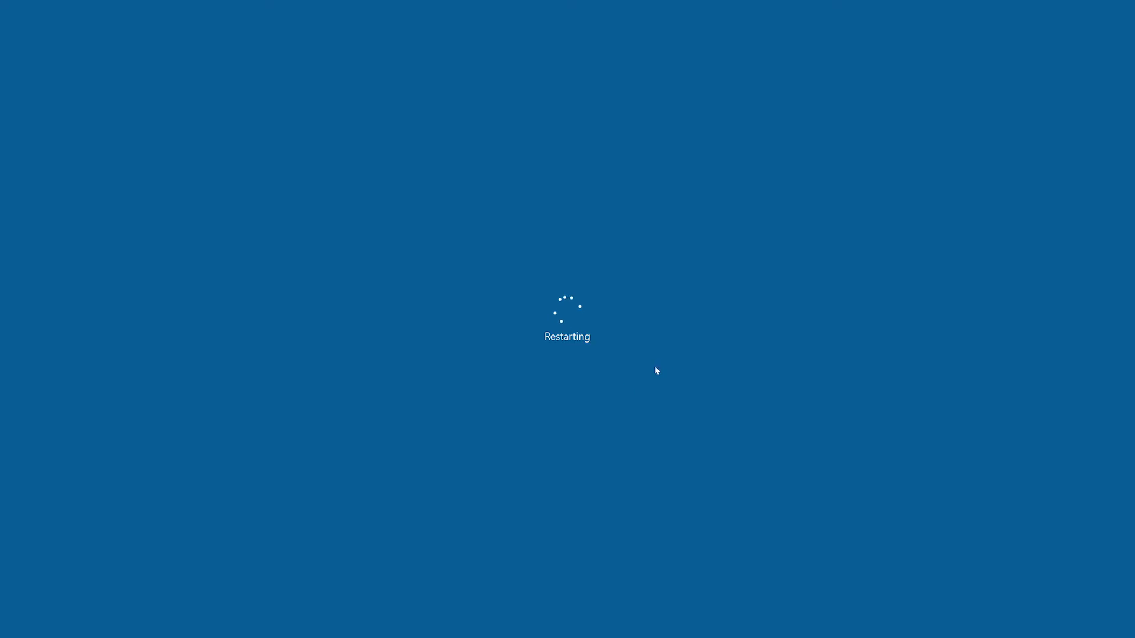